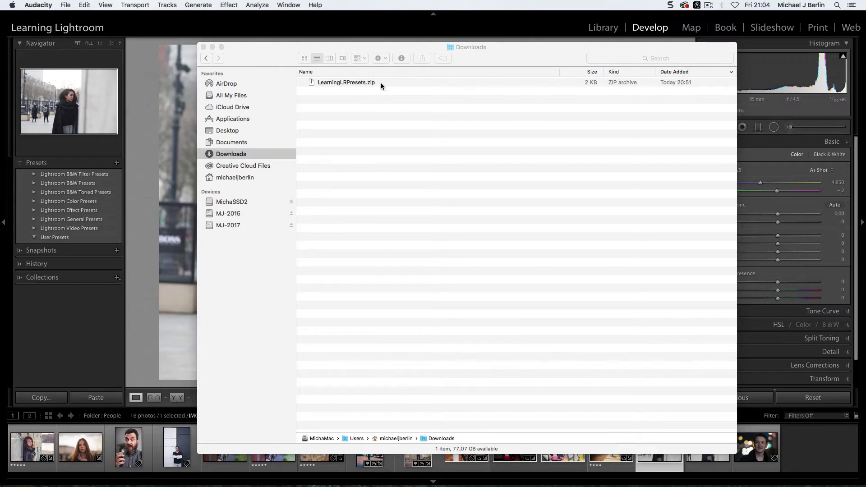
# Unzip the preset archive and expand LearningLR to reveal its three .lrtemplate presets.
pyautogui.doubleClick(380, 81)
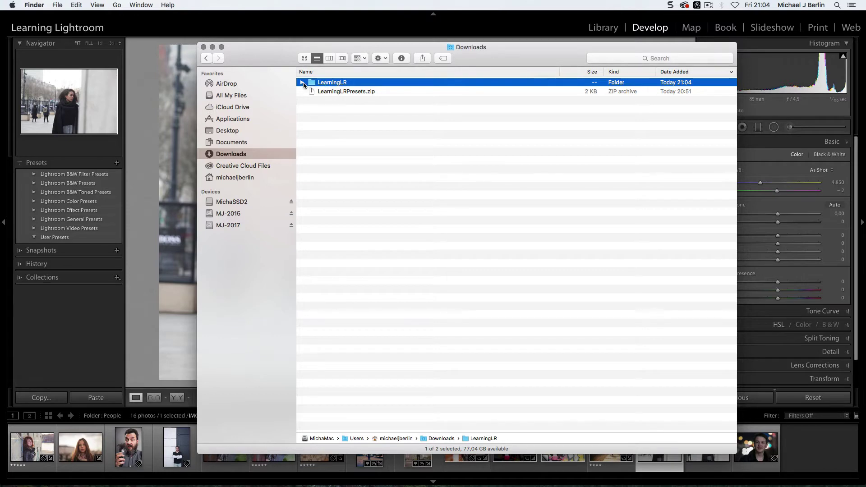
pyautogui.click(302, 82)
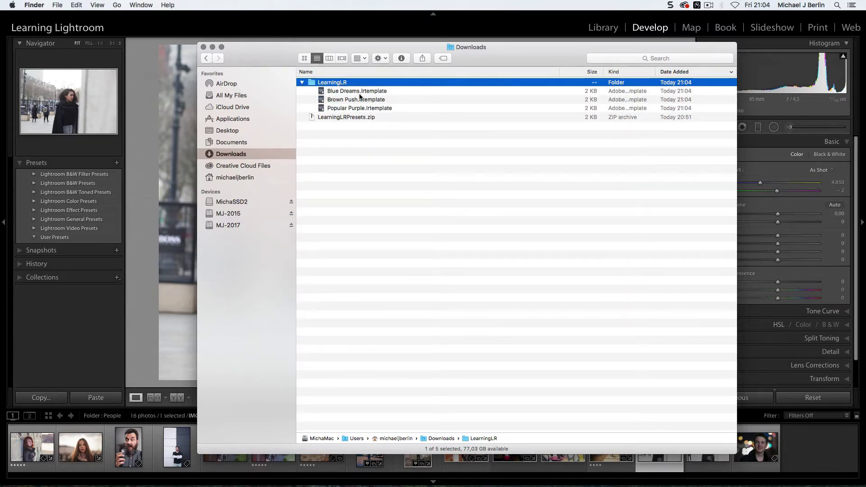
pyautogui.press('Down')
pyautogui.press('Down')
pyautogui.press('Down')
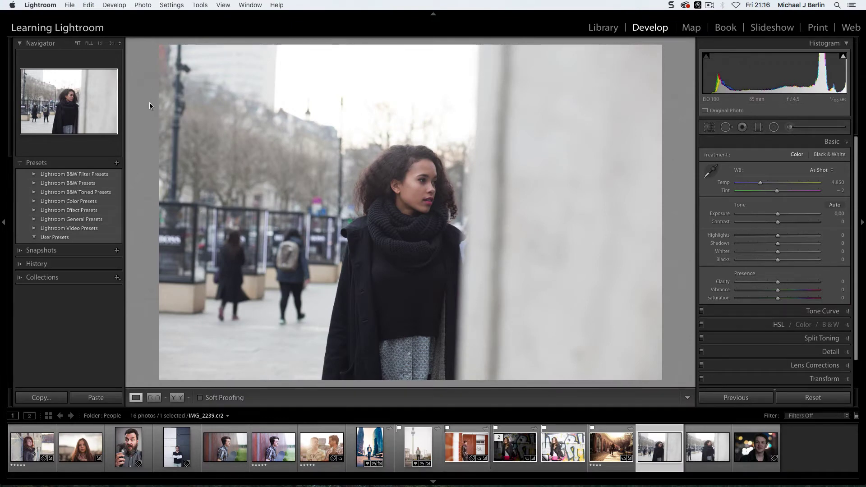
# Open Lightroom's Preferences from the Lightroom menu to the Presets settings.
pyautogui.click(50, 6)
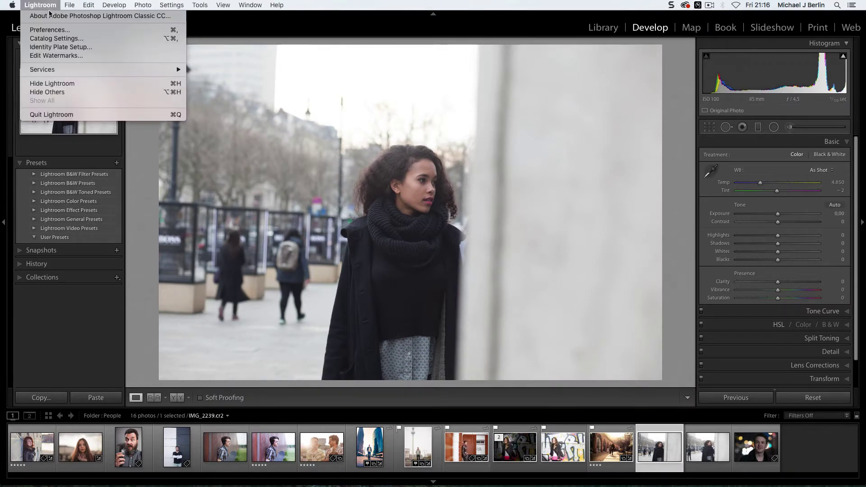
pyautogui.click(52, 29)
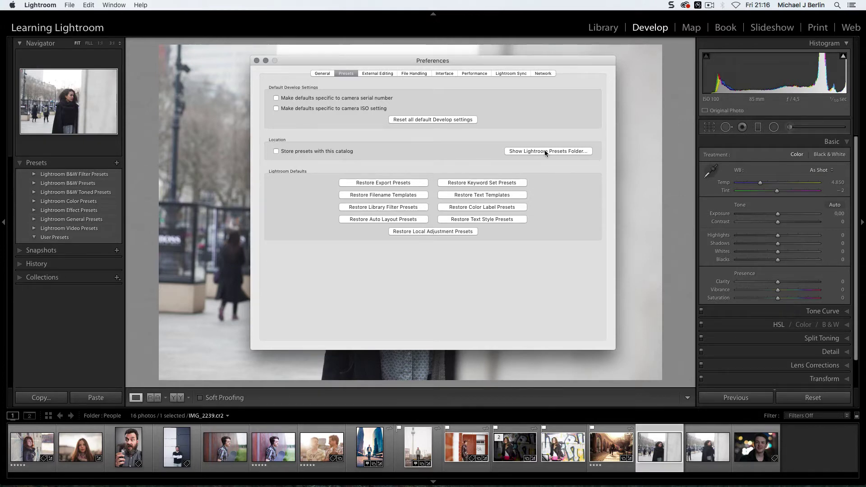
# Show the Lightroom presets folder in Finder, then move the window left and enlarge it.
pyautogui.click(545, 151)
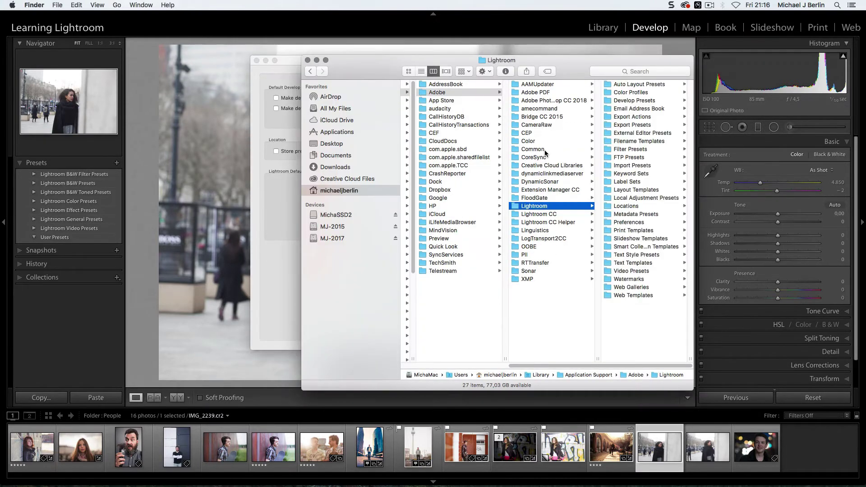
pyautogui.moveTo(569, 66); pyautogui.dragTo(422, 66)
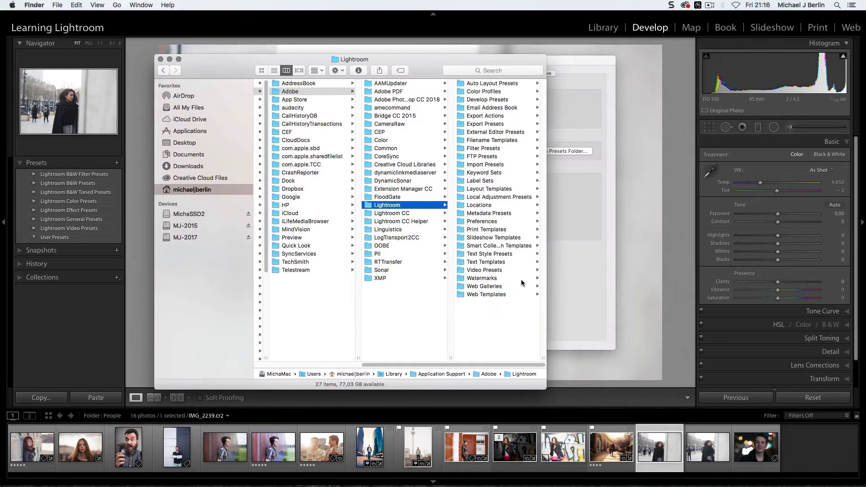
pyautogui.moveTo(545, 387); pyautogui.dragTo(630, 428)
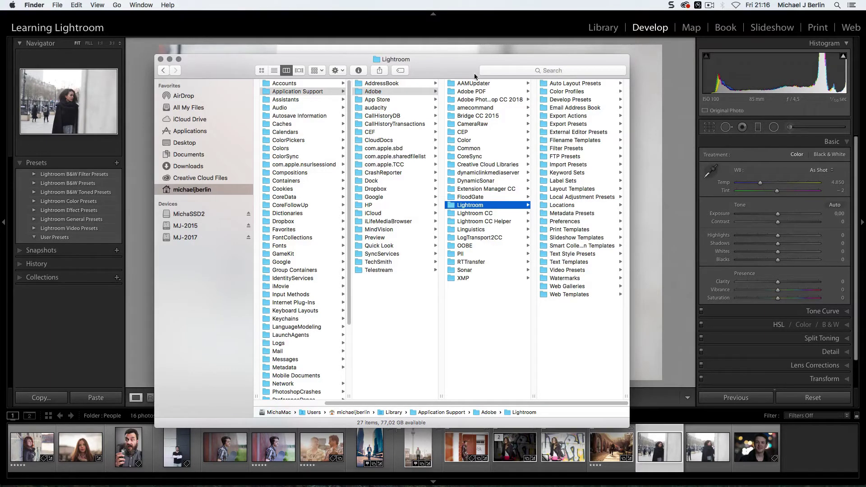
# Browse Lightroom's Export, Layout, Metadata and Local Adjustment folders, settling on Develop Presets.
pyautogui.moveTo(467, 60); pyautogui.dragTo(398, 50)
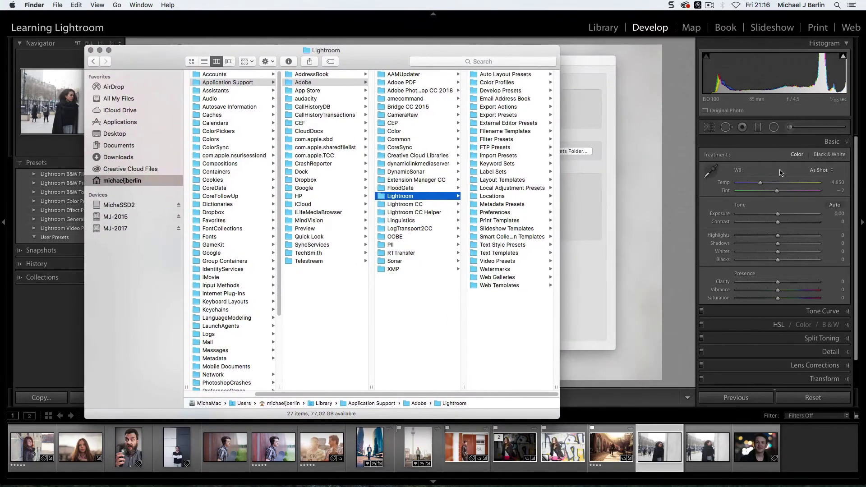
pyautogui.click(491, 90)
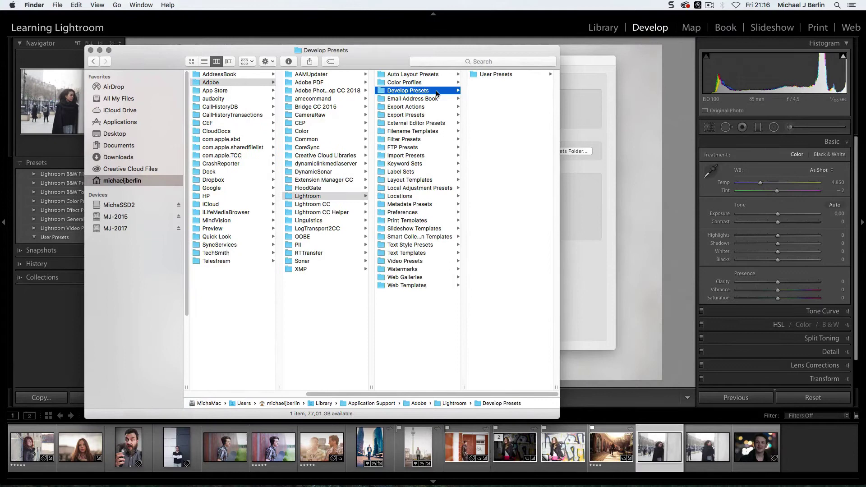
pyautogui.click(402, 115)
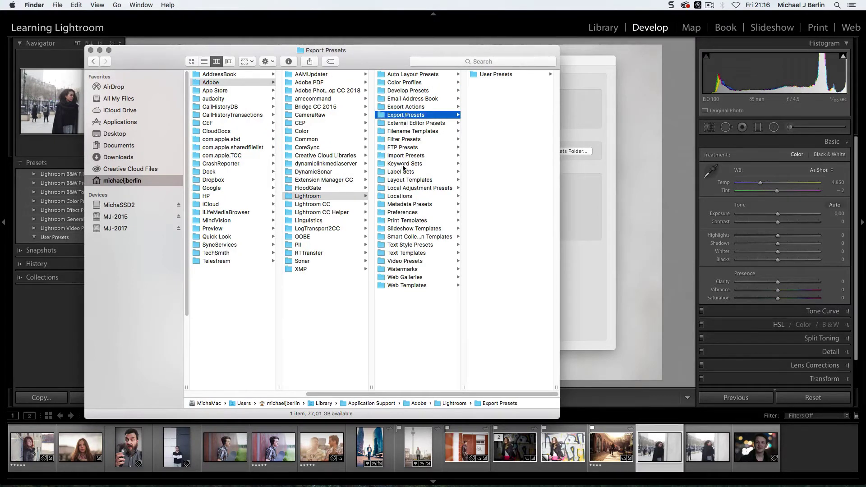
pyautogui.click(410, 180)
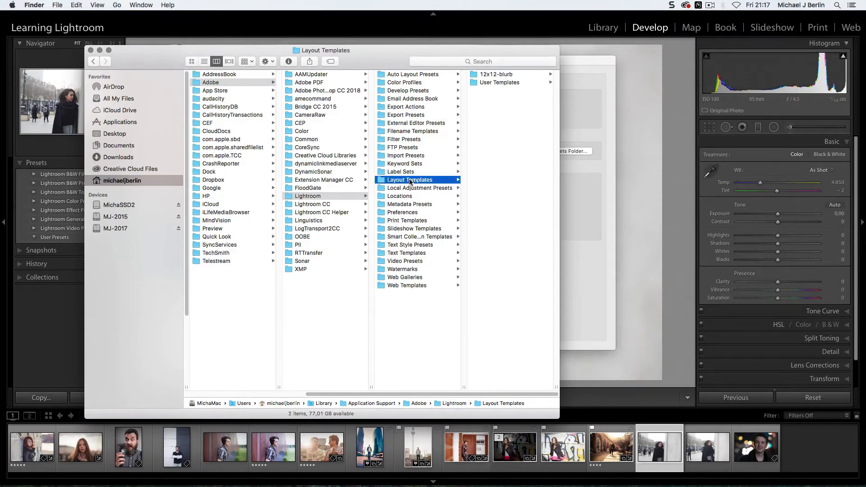
pyautogui.click(423, 205)
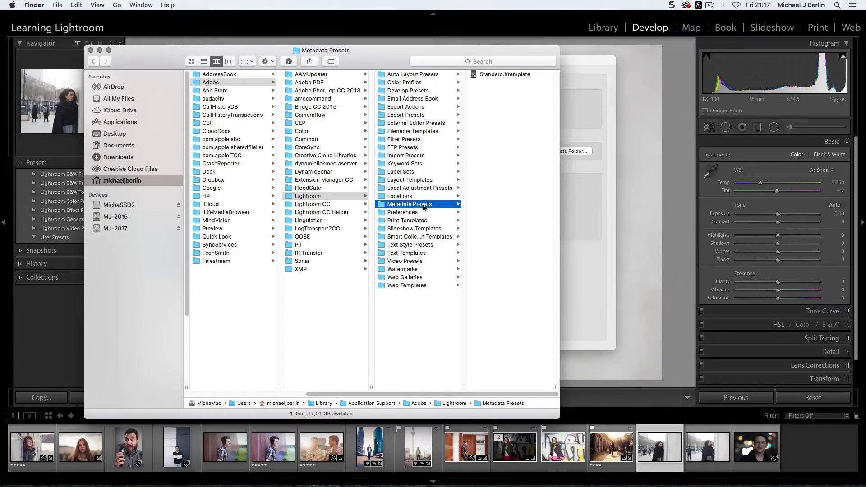
pyautogui.click(423, 189)
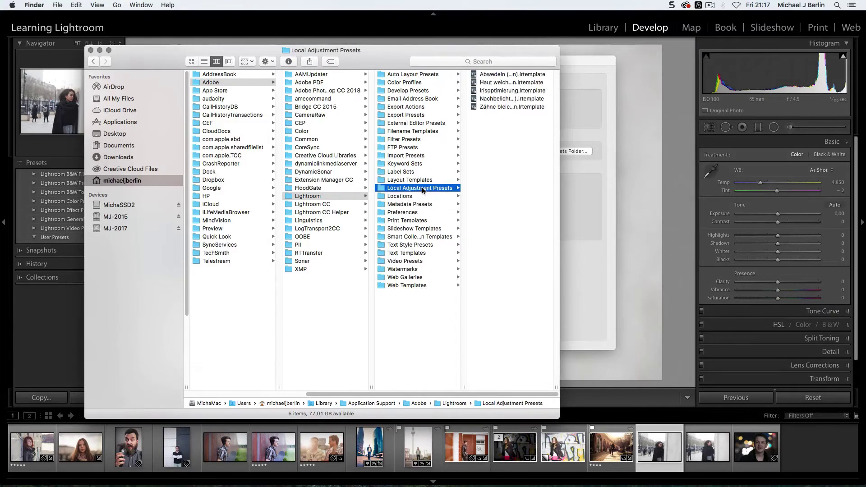
pyautogui.click(418, 92)
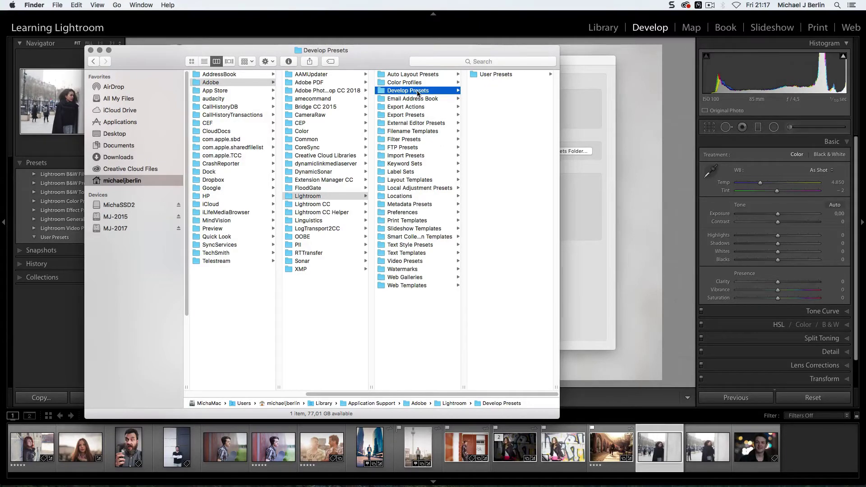
pyautogui.click(141, 5)
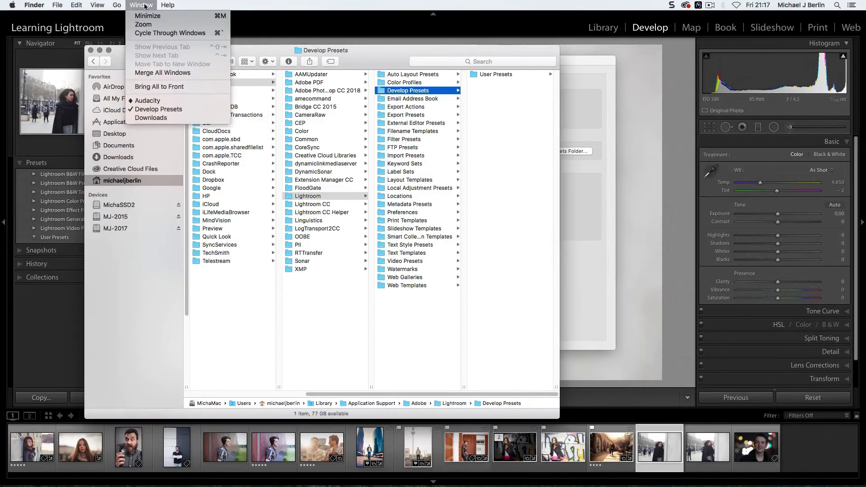
# Drag the LearningLR folder from Downloads into Develop Presets beside User Presets.
pyautogui.click(158, 118)
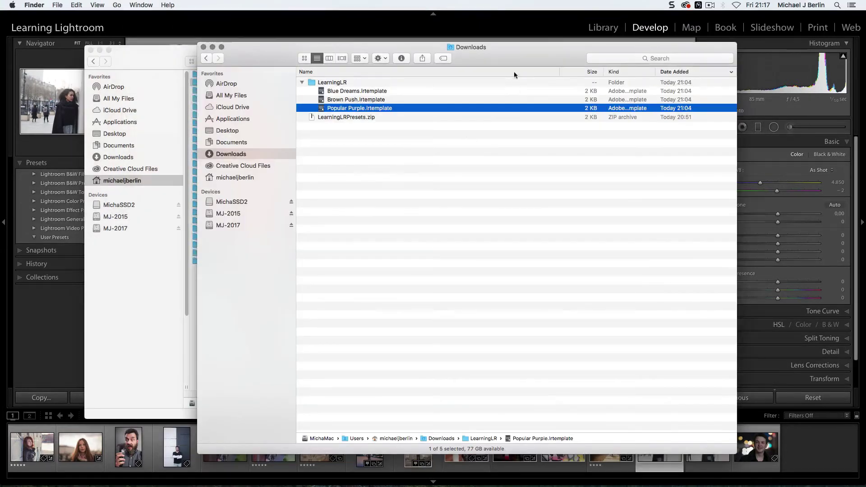
pyautogui.moveTo(491, 55); pyautogui.dragTo(568, 220)
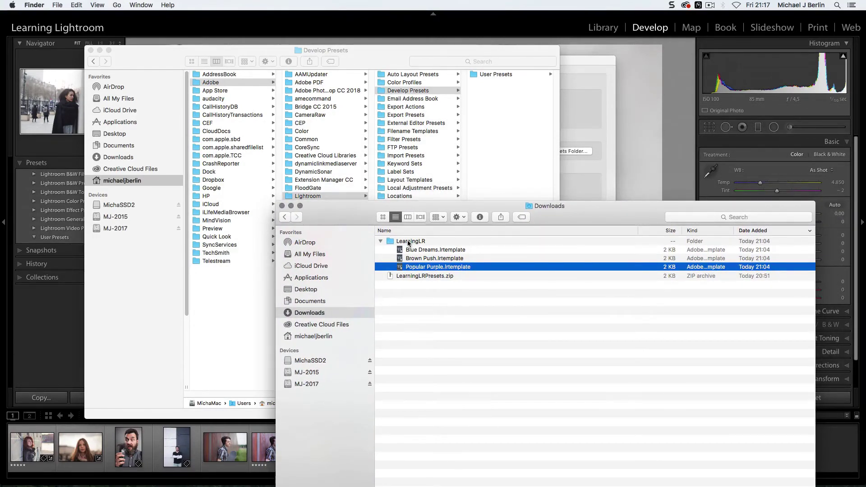
pyautogui.moveTo(406, 244); pyautogui.dragTo(499, 120)
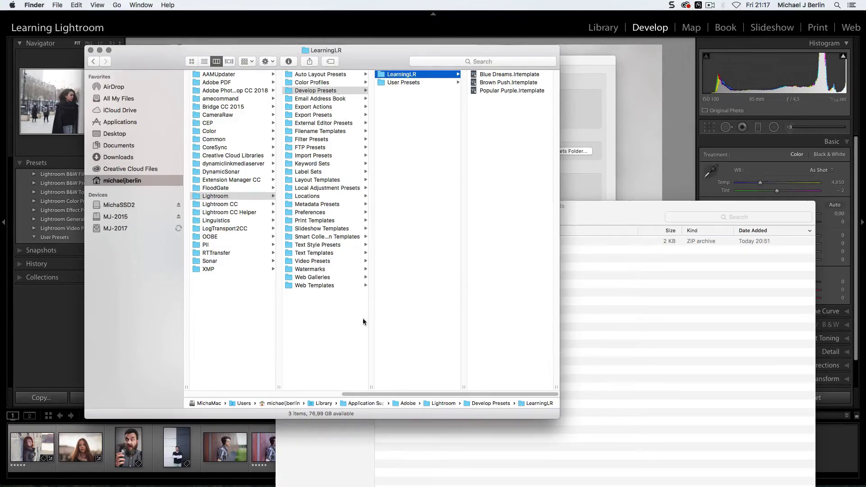
# Close Preferences, quit Lightroom and relaunch Lightroom Classic from the Dock.
pyautogui.click(53, 320)
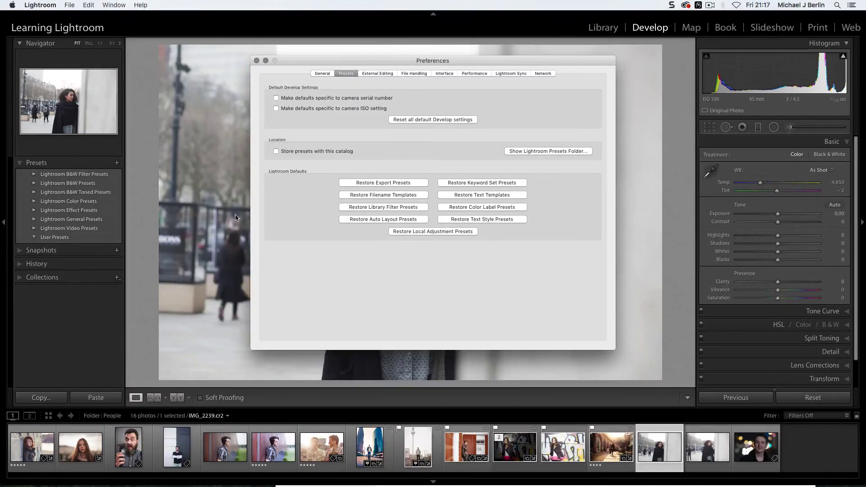
pyautogui.click(256, 60)
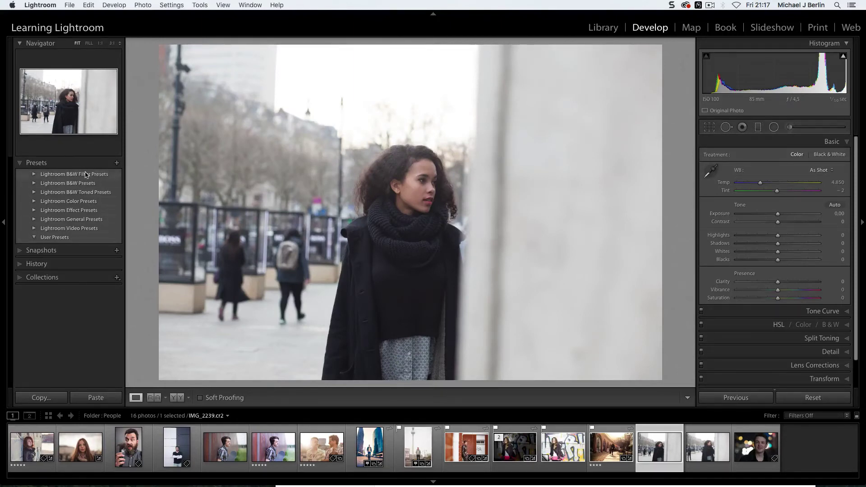
pyautogui.click(48, 7)
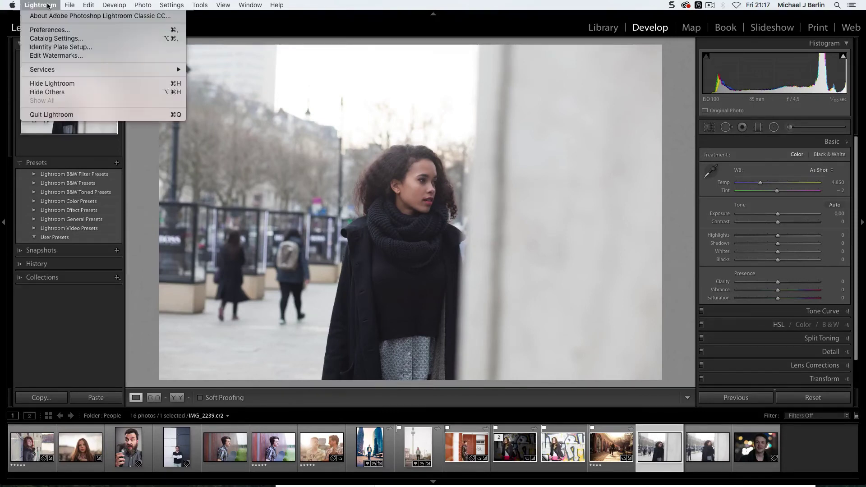
pyautogui.click(60, 116)
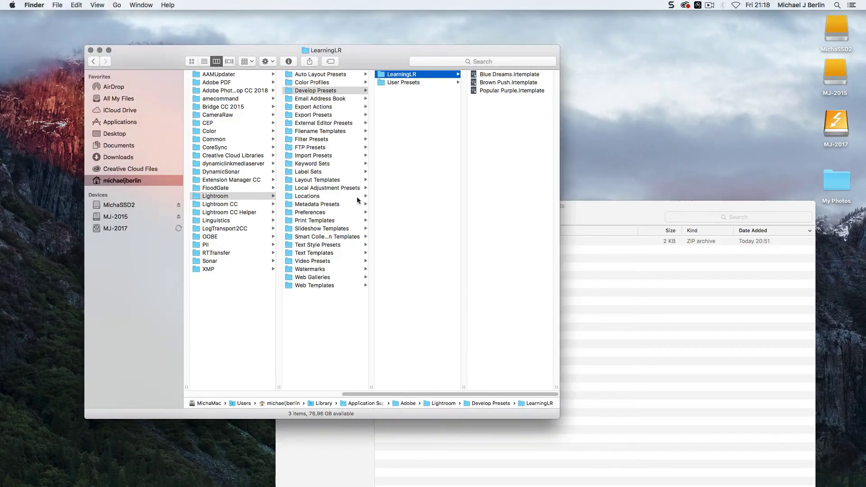
pyautogui.moveTo(395, 469)
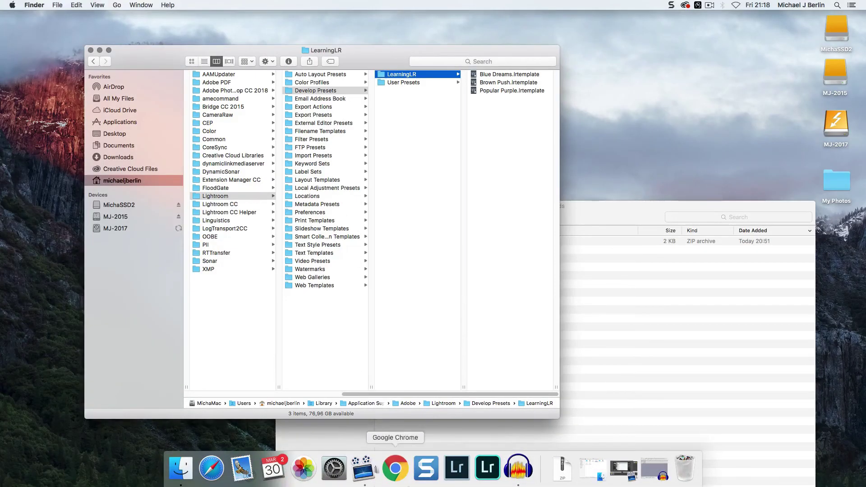
pyautogui.click(456, 470)
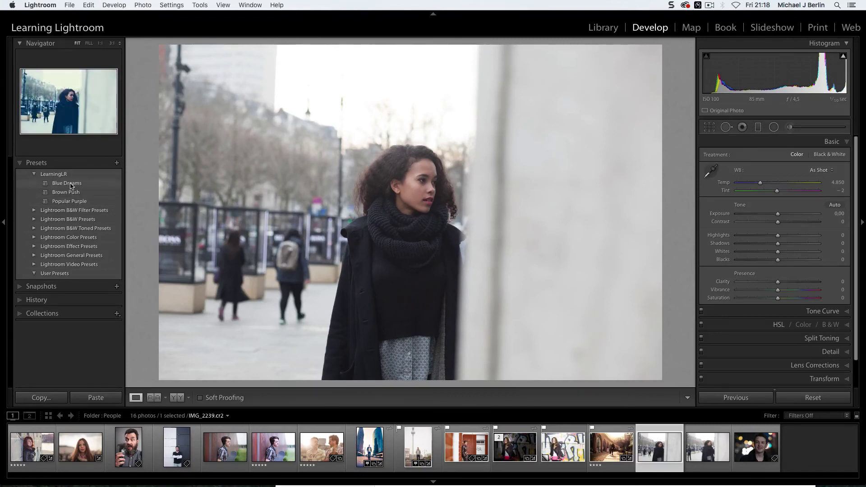
# Apply Blue Dreams, Brown Push and Popular Purple to IMG_2239.cr2, ending on Brown Push.
pyautogui.click(71, 185)
pyautogui.click(72, 193)
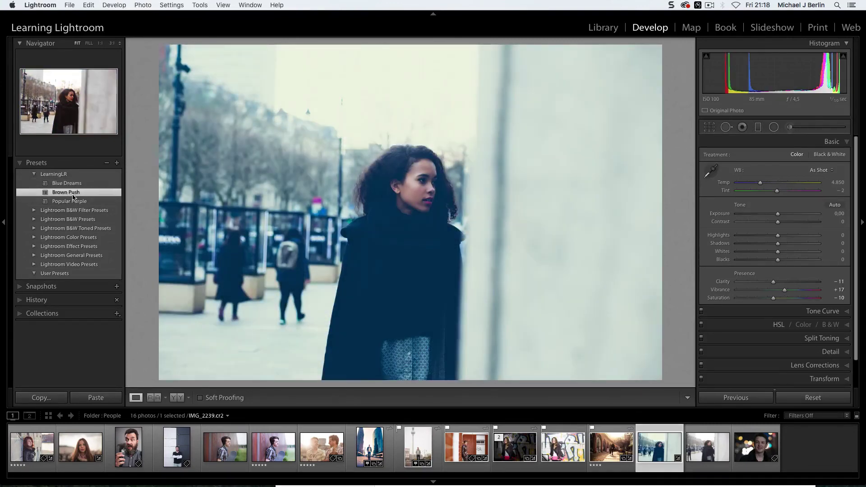
pyautogui.click(72, 201)
pyautogui.click(75, 193)
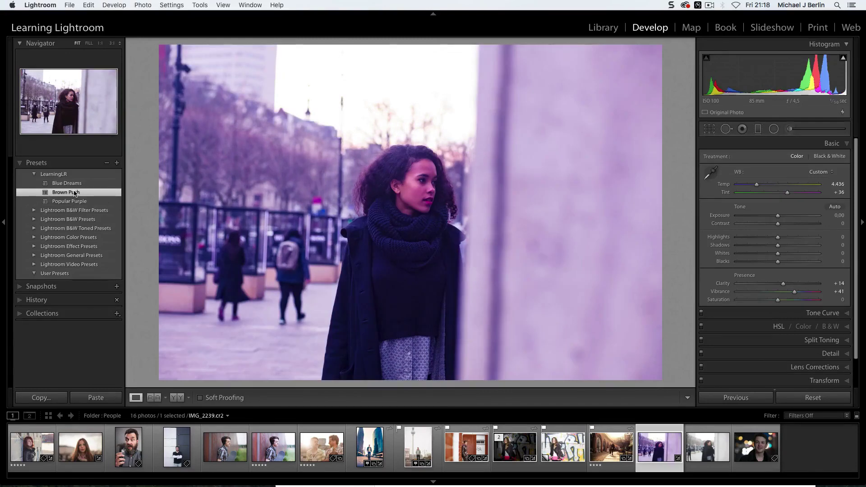